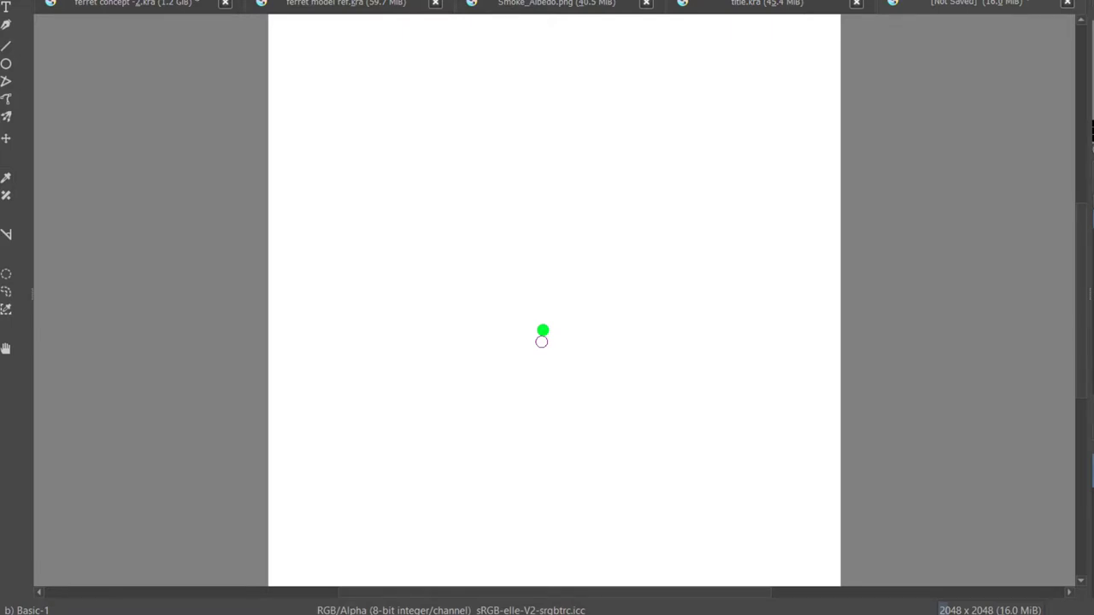
# Step: Draw a rough black square room at the top-left of the page
pyautogui.click(307, 42)
pyautogui.moveTo(307, 42)
pyautogui.mouseDown()
pyautogui.moveTo(308, 32)
pyautogui.moveTo(362, 37)
pyautogui.moveTo(364, 73)
pyautogui.moveTo(321, 73)
pyautogui.mouseUp()
pyautogui.scroll(2, 1083, 276)
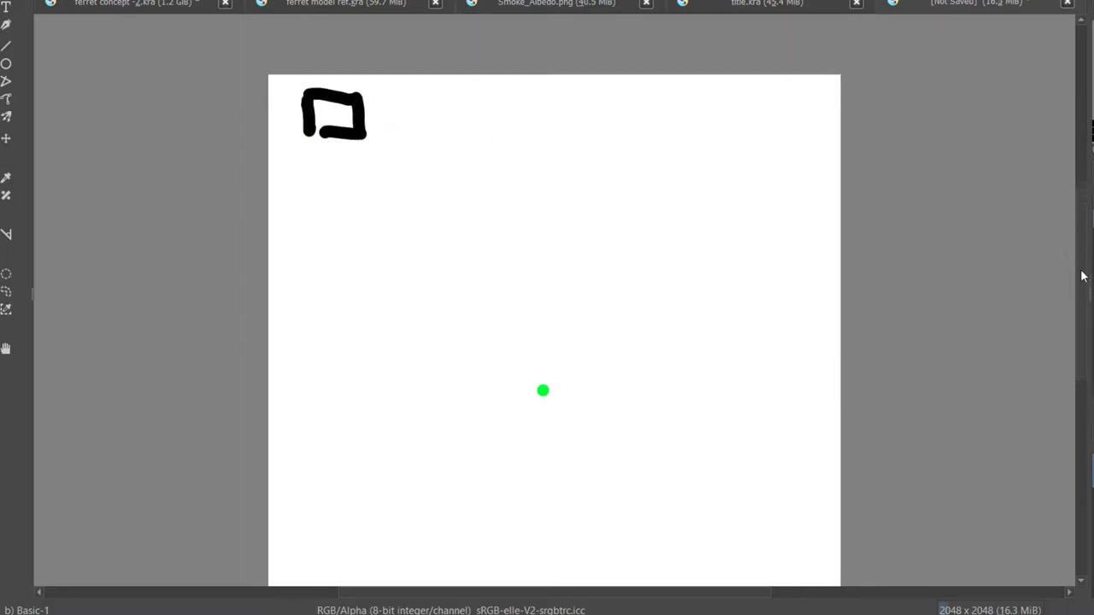
pyautogui.scroll(-1, 1084, 277)
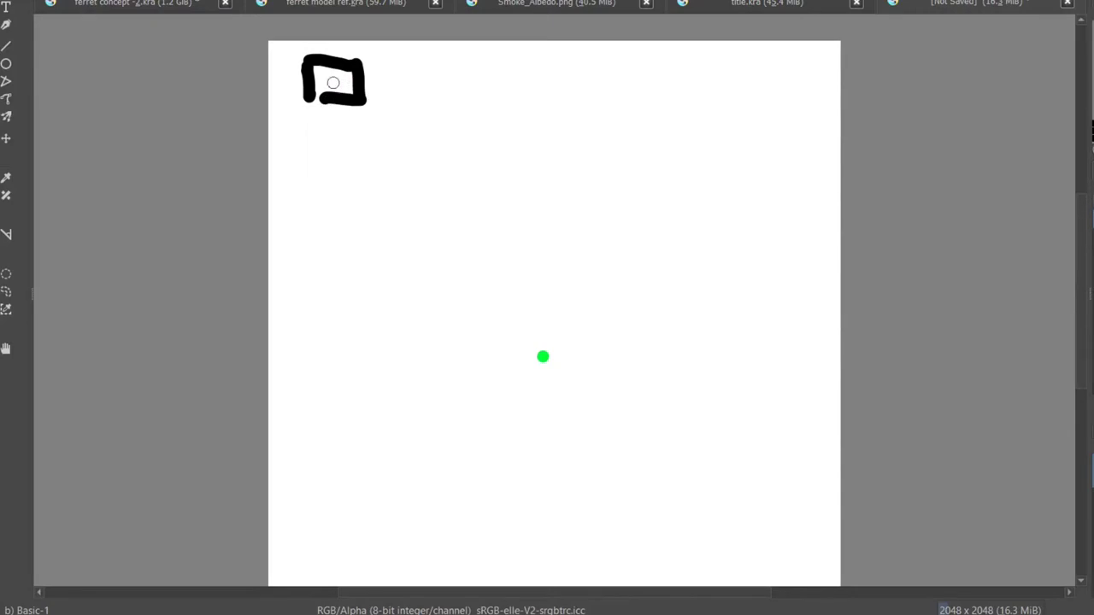
# Step: Add linked rooms below the first box and extending to its right
pyautogui.moveTo(334, 83)
pyautogui.mouseDown()
pyautogui.moveTo(334, 115)
pyautogui.moveTo(311, 109)
pyautogui.moveTo(362, 109)
pyautogui.moveTo(359, 145)
pyautogui.moveTo(310, 137)
pyautogui.moveTo(305, 111)
pyautogui.mouseUp()
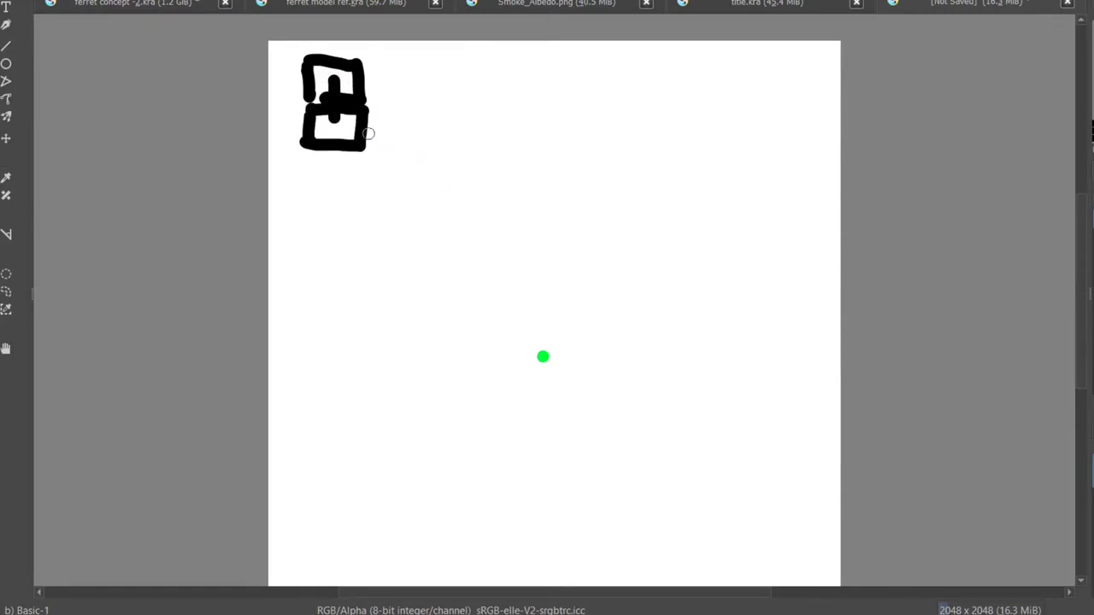
pyautogui.moveTo(367, 132)
pyautogui.mouseDown()
pyautogui.moveTo(418, 113)
pyautogui.moveTo(416, 140)
pyautogui.moveTo(379, 148)
pyautogui.moveTo(422, 139)
pyautogui.moveTo(412, 105)
pyautogui.moveTo(398, 165)
pyautogui.moveTo(380, 160)
pyautogui.moveTo(420, 158)
pyautogui.moveTo(418, 190)
pyautogui.moveTo(392, 195)
pyautogui.moveTo(374, 169)
pyautogui.moveTo(376, 198)
pyautogui.mouseUp()
pyautogui.moveTo(402, 120)
pyautogui.mouseDown()
pyautogui.moveTo(449, 127)
pyautogui.moveTo(435, 116)
pyautogui.moveTo(433, 128)
pyautogui.moveTo(439, 114)
pyautogui.moveTo(470, 110)
pyautogui.moveTo(465, 145)
pyautogui.moveTo(436, 146)
pyautogui.mouseUp()
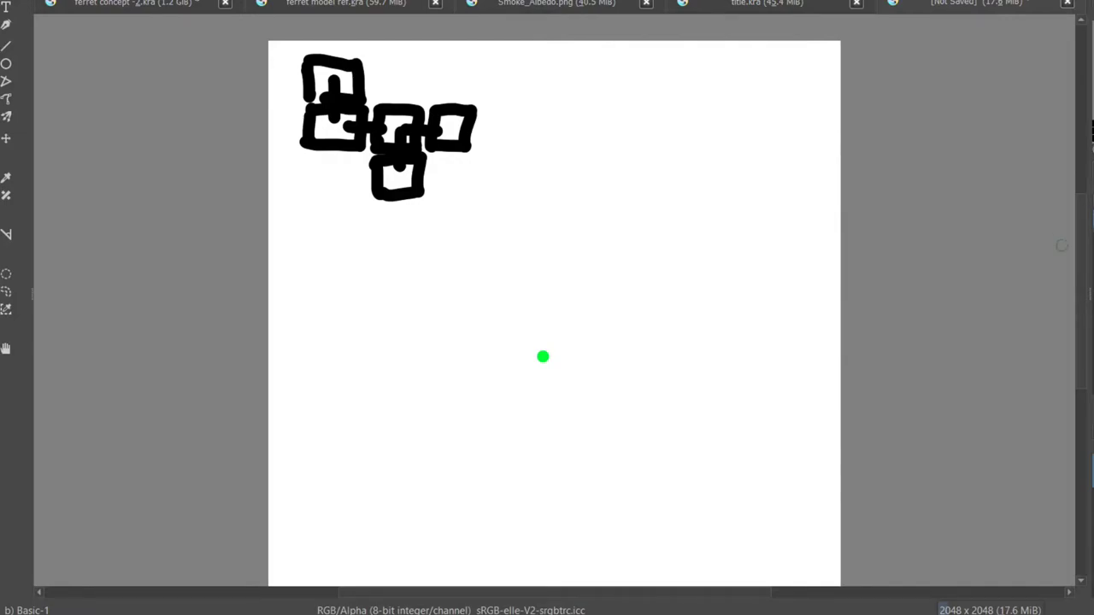
pyautogui.scroll(-2, 1087, 236)
pyautogui.scroll(1, 1087, 236)
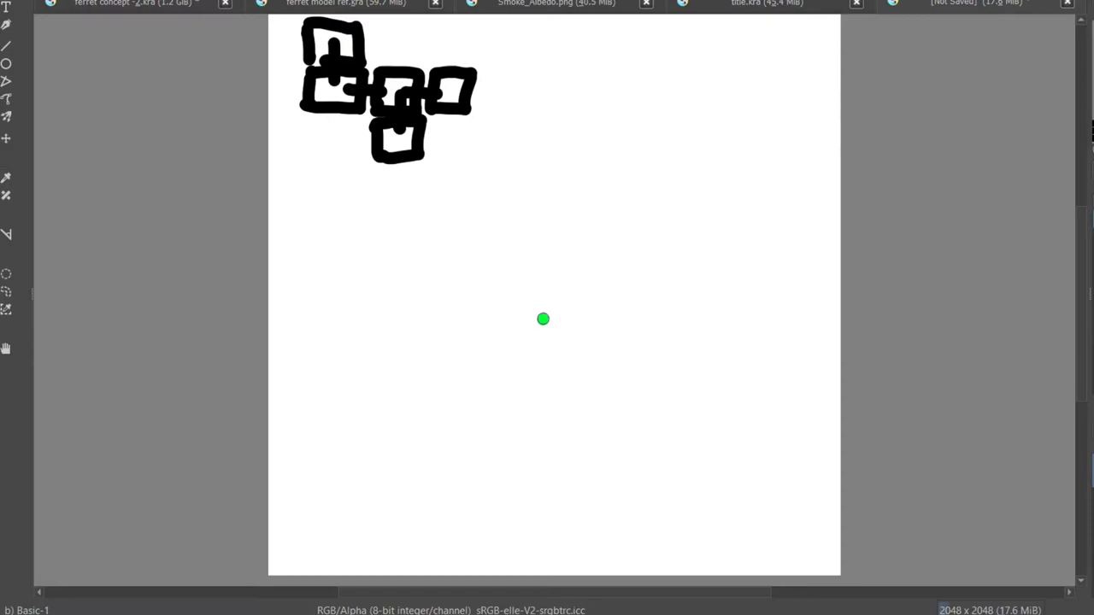
# Step: Brush a thick black stepped path leftward from the green start dot toward the red end
pyautogui.moveTo(543, 319)
pyautogui.mouseDown()
pyautogui.moveTo(545, 303)
pyautogui.moveTo(571, 301)
pyautogui.moveTo(577, 347)
pyautogui.moveTo(545, 357)
pyautogui.moveTo(544, 381)
pyautogui.moveTo(502, 380)
pyautogui.moveTo(499, 353)
pyautogui.moveTo(464, 354)
pyautogui.mouseUp()
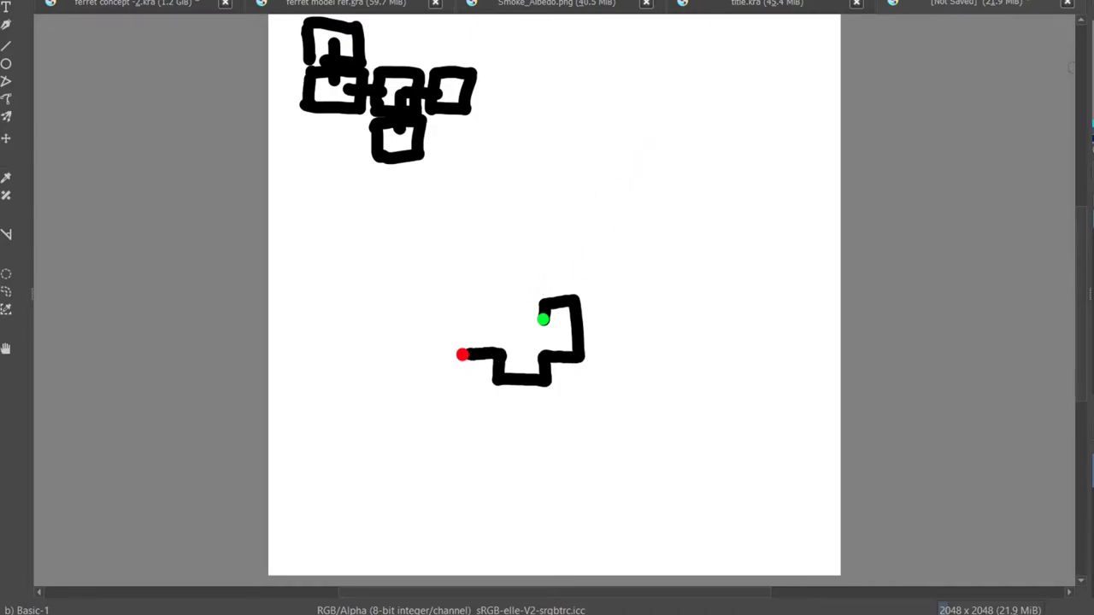
# Step: Place blue dots at the path's upper-right corner, right side, bottom corner and lower-left bend
pyautogui.click(565, 302)
pyautogui.click(579, 340)
pyautogui.click(544, 379)
pyautogui.click(497, 367)
# Step: Paint black branches up from the top checkpoint and beside the start dot, plus short hooks off the lower path
pyautogui.moveTo(553, 296)
pyautogui.mouseDown()
pyautogui.moveTo(552, 278)
pyautogui.moveTo(533, 281)
pyautogui.moveTo(553, 279)
pyautogui.moveTo(553, 253)
pyautogui.moveTo(572, 257)
pyautogui.moveTo(553, 242)
pyautogui.moveTo(553, 257)
pyautogui.mouseUp()
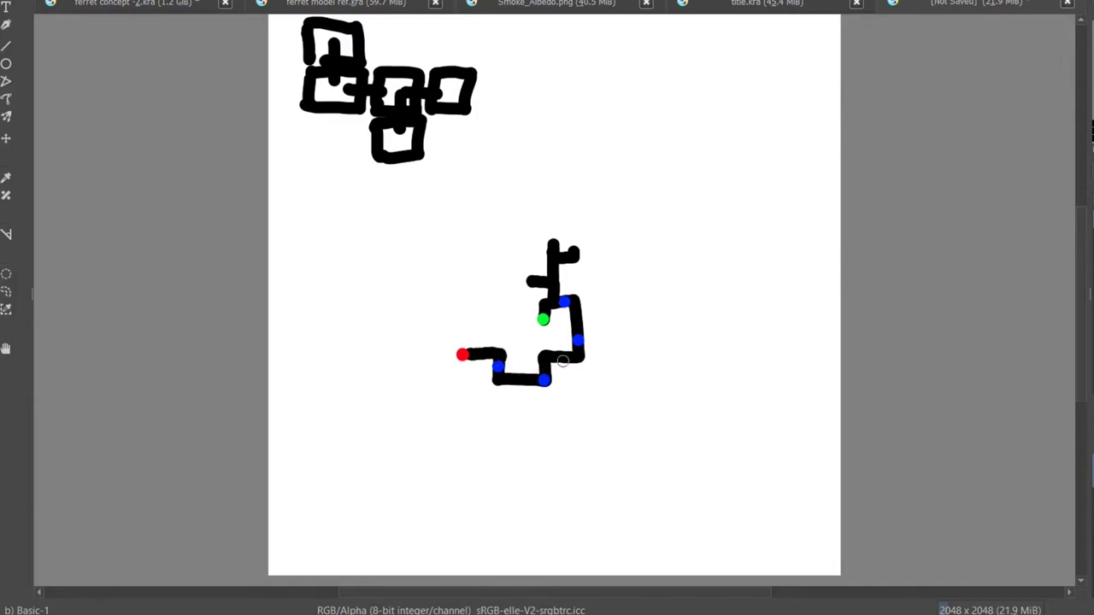
pyautogui.moveTo(562, 360); pyautogui.dragTo(566, 373)
pyautogui.moveTo(532, 283)
pyautogui.mouseDown()
pyautogui.moveTo(530, 313)
pyautogui.moveTo(530, 288)
pyautogui.moveTo(505, 268)
pyautogui.moveTo(503, 246)
pyautogui.moveTo(538, 243)
pyautogui.moveTo(537, 224)
pyautogui.mouseUp()
pyautogui.moveTo(571, 257)
pyautogui.mouseDown()
pyautogui.moveTo(593, 238)
pyautogui.moveTo(597, 248)
pyautogui.moveTo(574, 262)
pyautogui.moveTo(601, 265)
pyautogui.mouseUp()
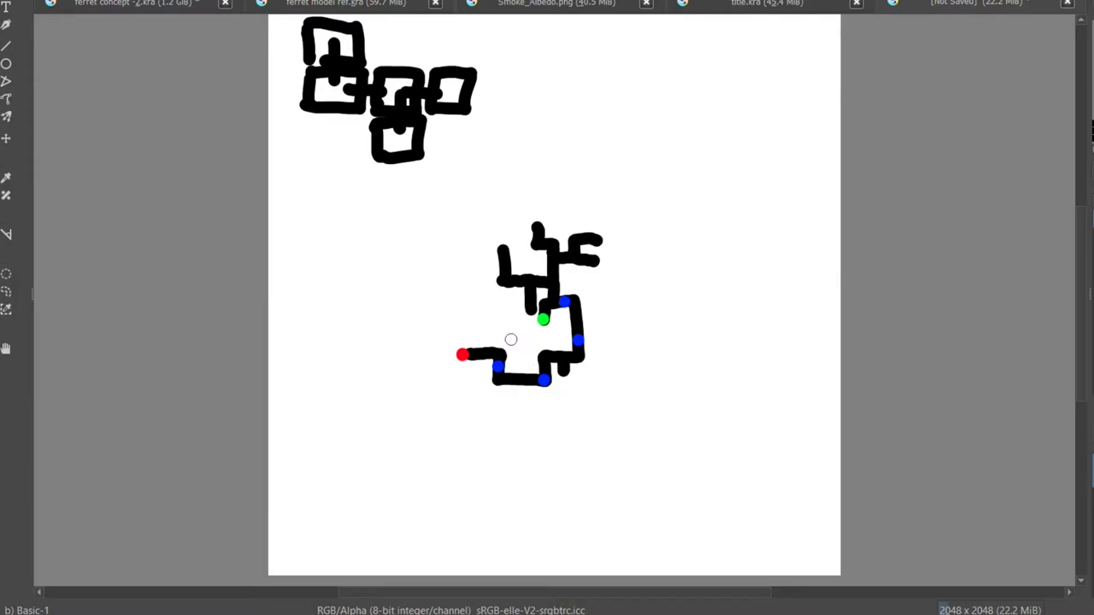
pyautogui.click(545, 345)
pyautogui.moveTo(544, 345)
pyautogui.mouseDown()
pyautogui.moveTo(526, 339)
pyautogui.moveTo(528, 359)
pyautogui.mouseUp()
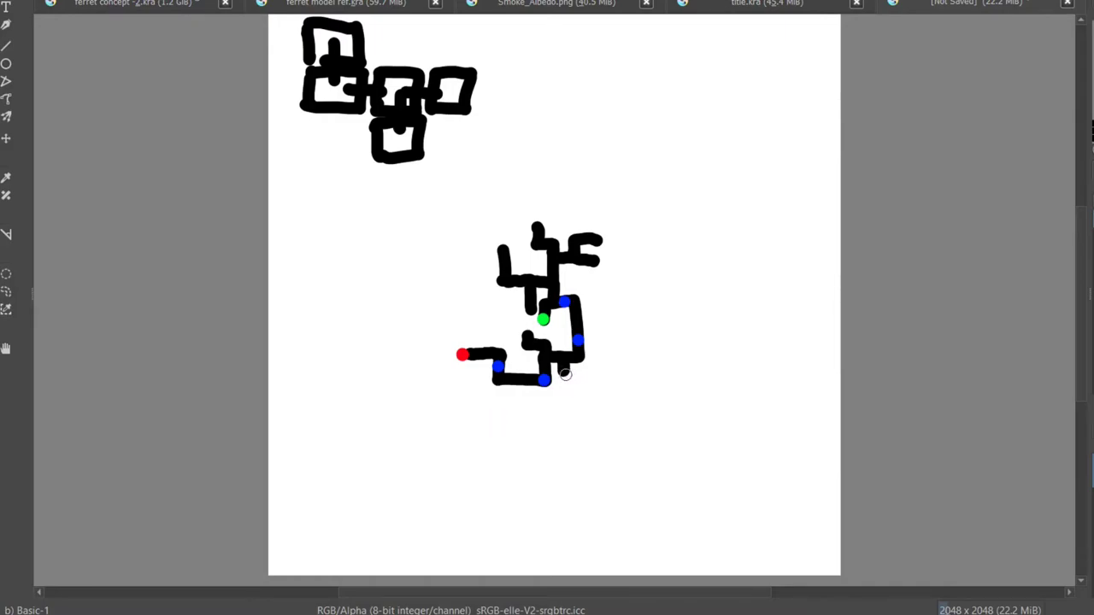
pyautogui.moveTo(565, 374)
pyautogui.mouseDown()
pyautogui.moveTo(579, 379)
pyautogui.moveTo(565, 377)
pyautogui.mouseUp()
# Step: Paint new vertical and horizontal black corridors left of the checkpoint and below the maze
pyautogui.moveTo(500, 349)
pyautogui.mouseDown()
pyautogui.moveTo(495, 327)
pyautogui.moveTo(475, 337)
pyautogui.moveTo(513, 331)
pyautogui.mouseUp()
pyautogui.moveTo(519, 377); pyautogui.dragTo(514, 338)
pyautogui.moveTo(527, 381)
pyautogui.mouseDown()
pyautogui.moveTo(527, 416)
pyautogui.moveTo(510, 400)
pyautogui.moveTo(558, 402)
pyautogui.mouseUp()
pyautogui.moveTo(501, 379)
pyautogui.mouseDown()
pyautogui.moveTo(473, 383)
pyautogui.moveTo(489, 381)
pyautogui.moveTo(485, 408)
pyautogui.mouseUp()
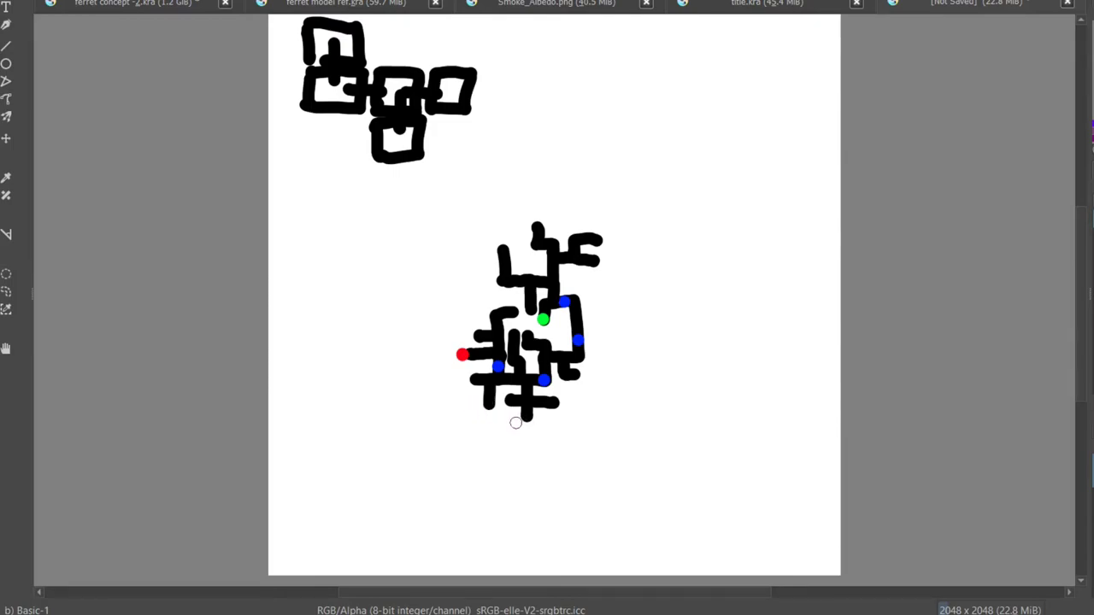
# Step: Paint a magenta rectangular frame around the maze: bottom, top, right and left edges
pyautogui.moveTo(435, 428); pyautogui.dragTo(591, 428)
pyautogui.moveTo(427, 225); pyautogui.dragTo(621, 223)
pyautogui.moveTo(566, 429)
pyautogui.mouseDown()
pyautogui.moveTo(623, 424)
pyautogui.moveTo(625, 230)
pyautogui.mouseUp()
pyautogui.moveTo(430, 223); pyautogui.dragTo(436, 425)
# Step: Add short magenta tick marks inside the left, right, top and bottom border edges
pyautogui.moveTo(433, 257)
pyautogui.mouseDown()
pyautogui.moveTo(451, 257)
pyautogui.moveTo(452, 290)
pyautogui.mouseUp()
pyautogui.moveTo(433, 333)
pyautogui.mouseDown()
pyautogui.moveTo(445, 365)
pyautogui.moveTo(458, 392)
pyautogui.mouseUp()
pyautogui.moveTo(632, 397)
pyautogui.mouseDown()
pyautogui.moveTo(612, 397)
pyautogui.moveTo(609, 367)
pyautogui.mouseUp()
pyautogui.moveTo(624, 332)
pyautogui.mouseDown()
pyautogui.moveTo(607, 332)
pyautogui.moveTo(610, 300)
pyautogui.mouseUp()
pyautogui.moveTo(469, 224)
pyautogui.mouseDown()
pyautogui.moveTo(468, 241)
pyautogui.moveTo(560, 236)
pyautogui.mouseUp()
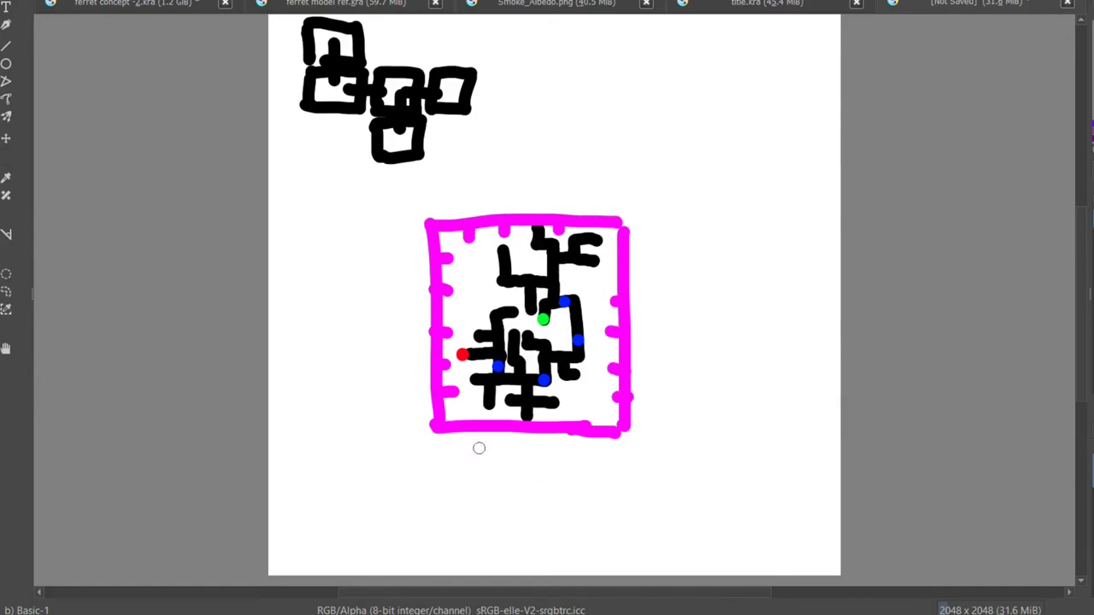
pyautogui.moveTo(481, 426)
pyautogui.mouseDown()
pyautogui.moveTo(480, 411)
pyautogui.moveTo(588, 413)
pyautogui.mouseUp()
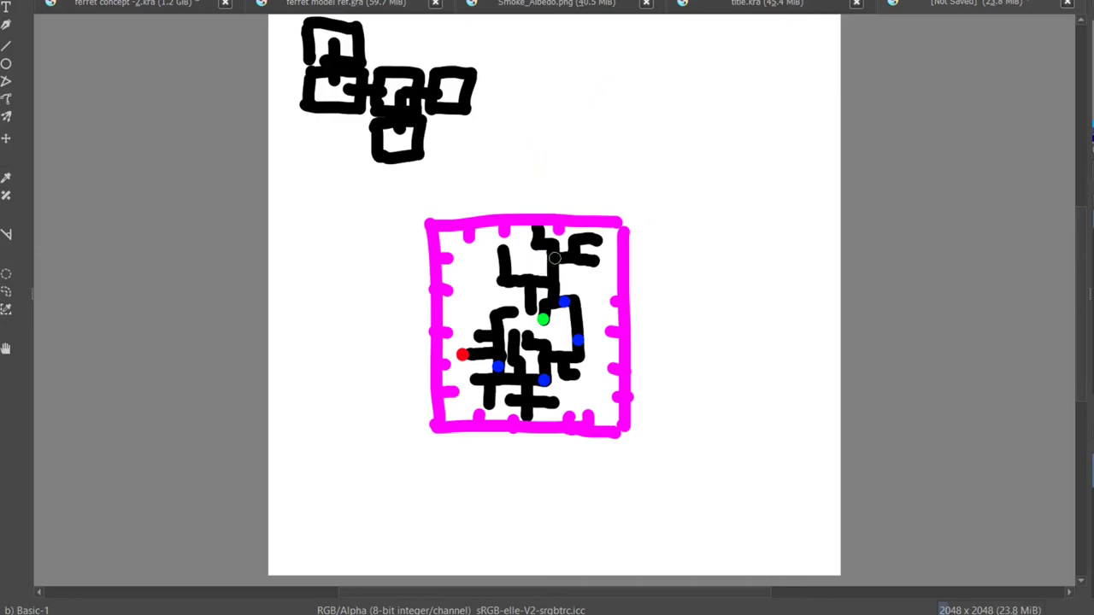
# Step: Mark the upper, left and upper-left junctions with blue checkpoint dots
pyautogui.click(555, 258)
pyautogui.click(498, 333)
pyautogui.click(527, 281)
# Step: Scatter eleven orange hazard dots along the maze corridors, including the lower-left and top right
pyautogui.click(551, 281)
pyautogui.click(510, 278)
pyautogui.click(529, 296)
pyautogui.click(549, 304)
pyautogui.click(574, 321)
pyautogui.click(566, 356)
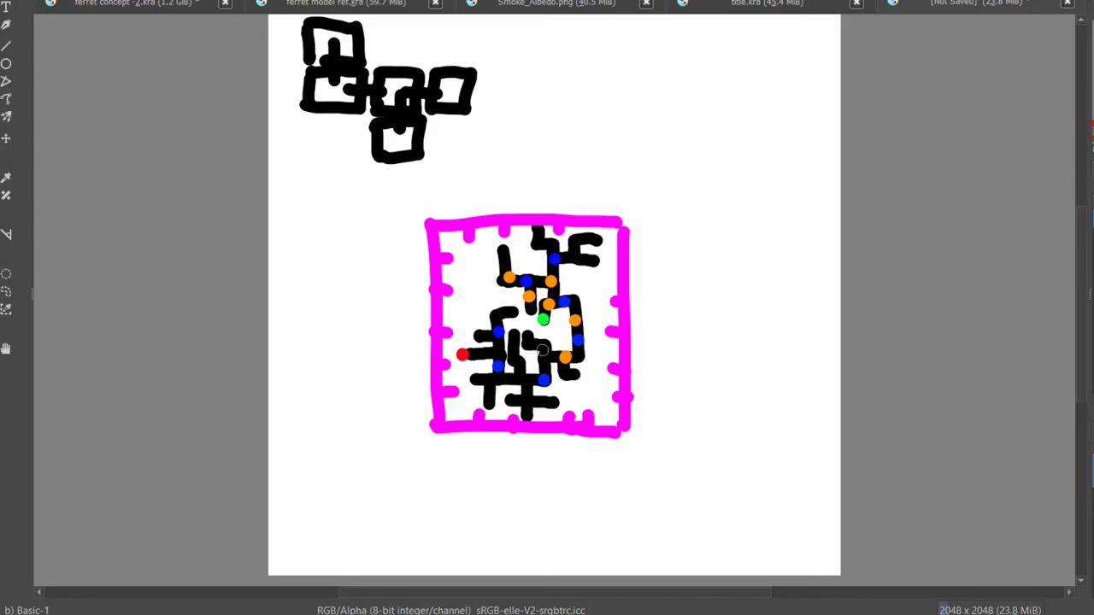
pyautogui.click(543, 345)
pyautogui.click(519, 379)
pyautogui.click(514, 352)
pyautogui.click(489, 387)
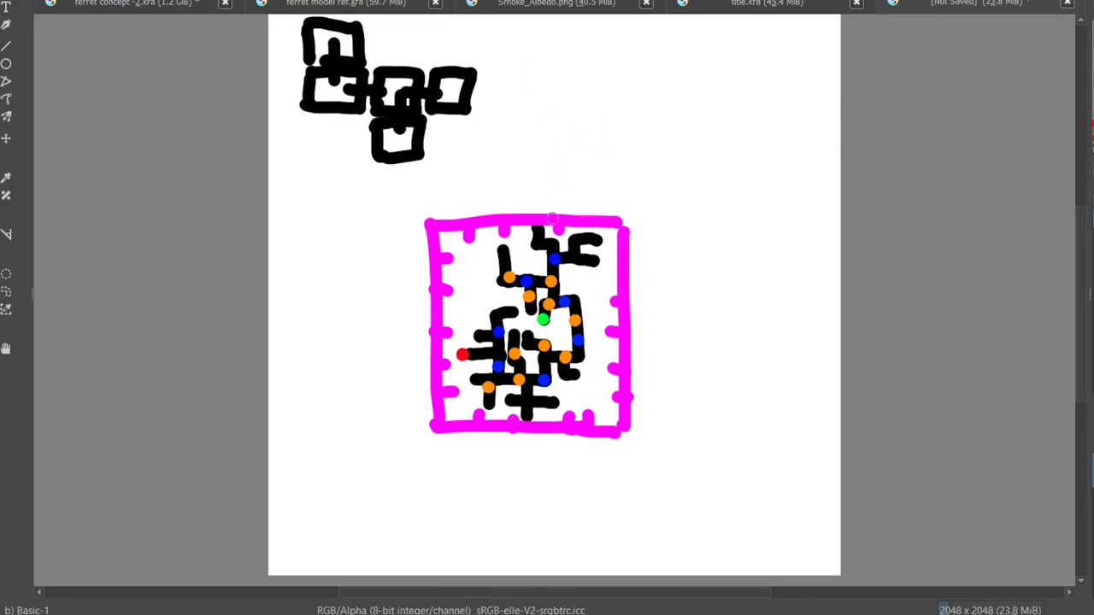
pyautogui.click(579, 239)
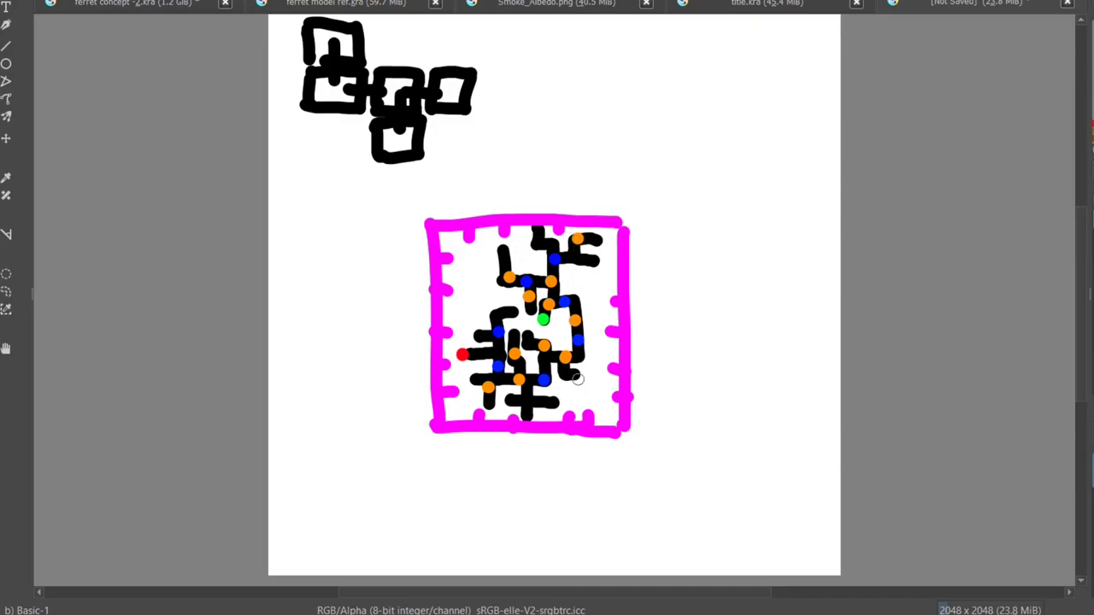